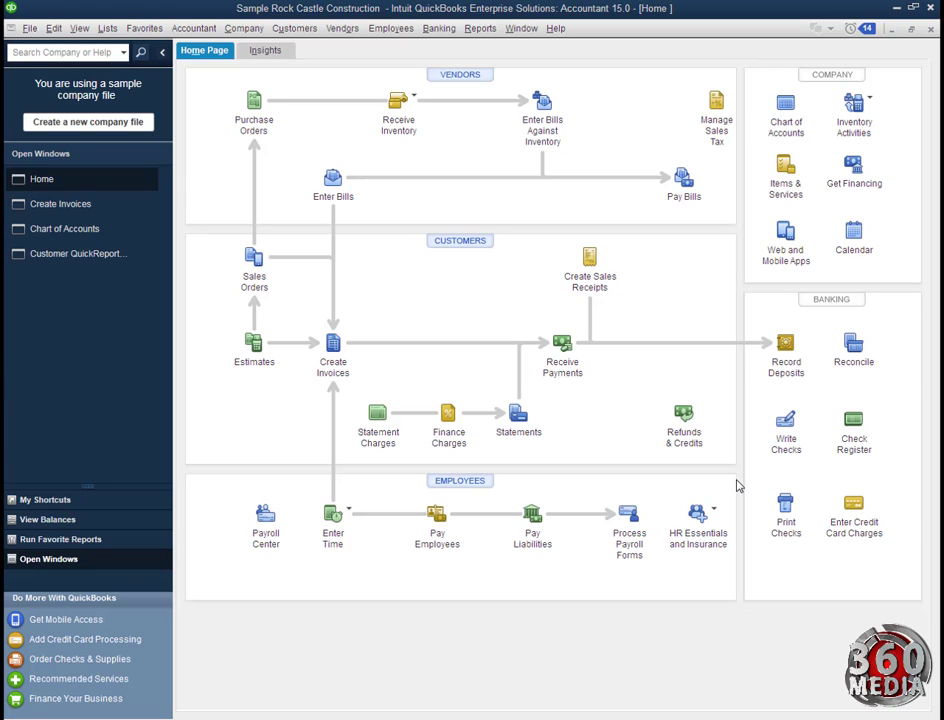
Receive inventory with a bill from Stationary supermarket against its open purchase order dated 11/05/2019.
click(395, 116)
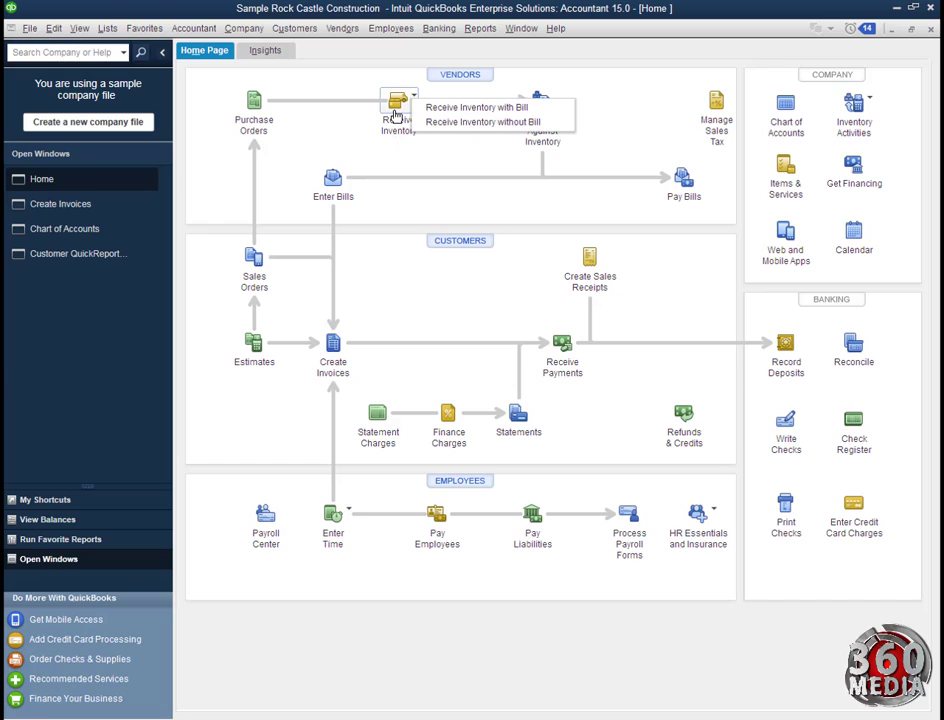
click(457, 110)
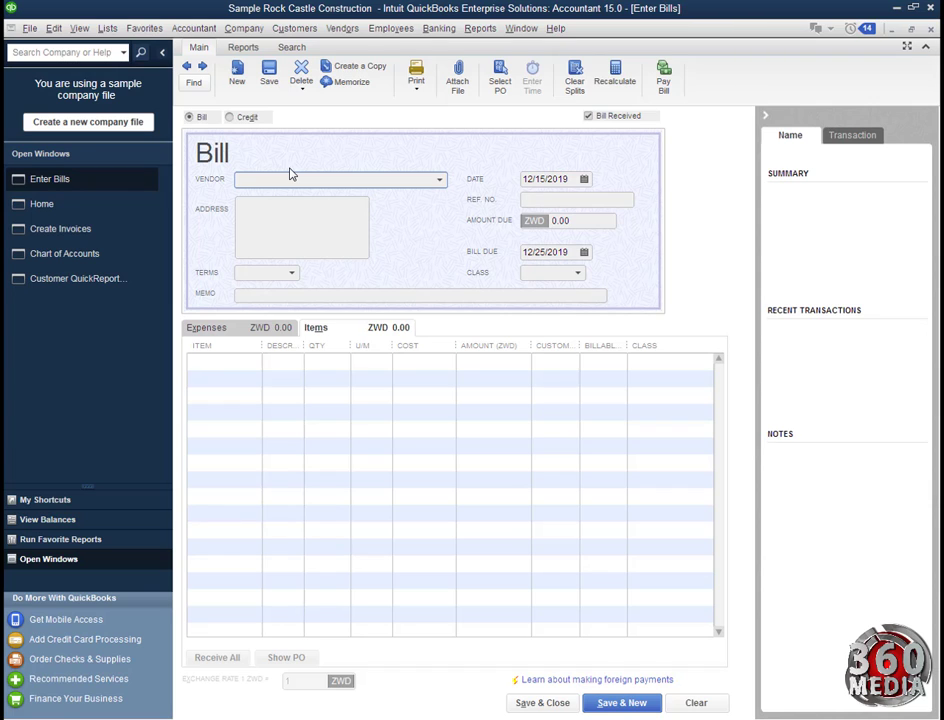
text(State Board of Equalization)
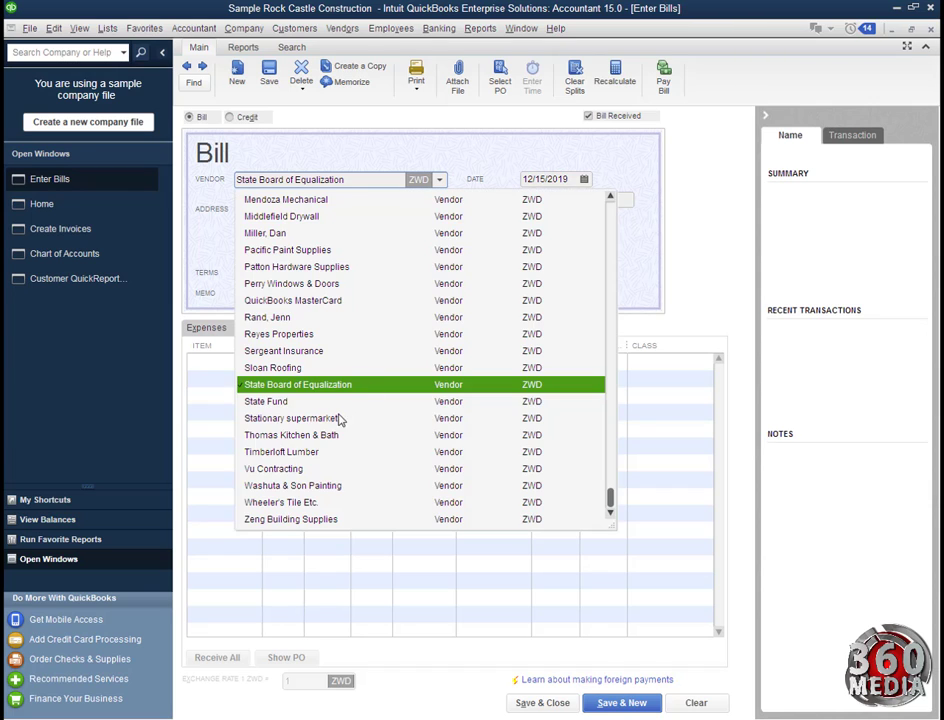
click(337, 420)
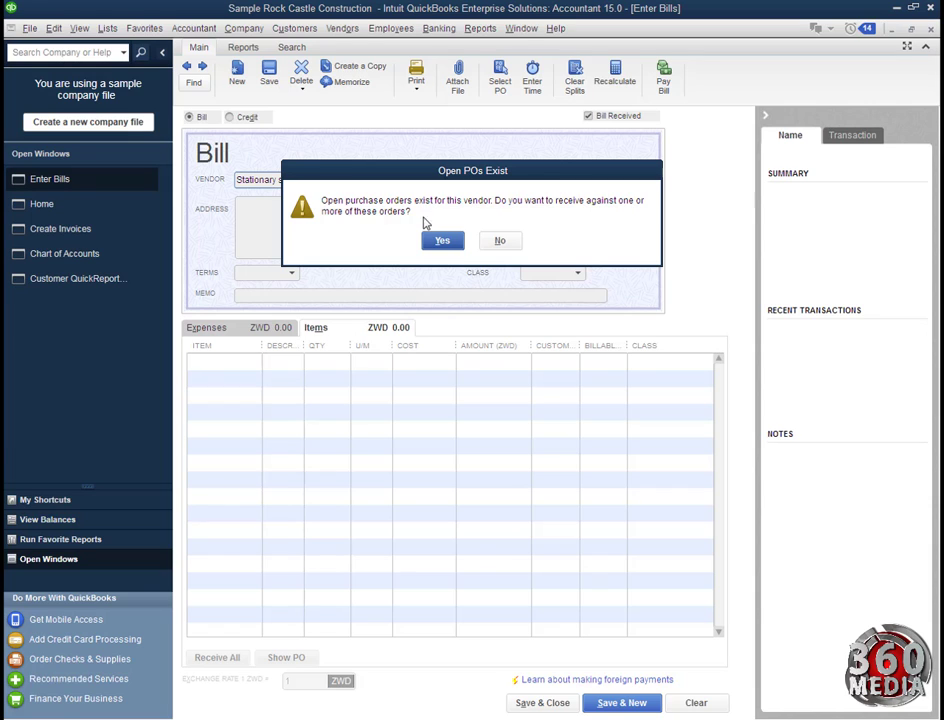
click(443, 241)
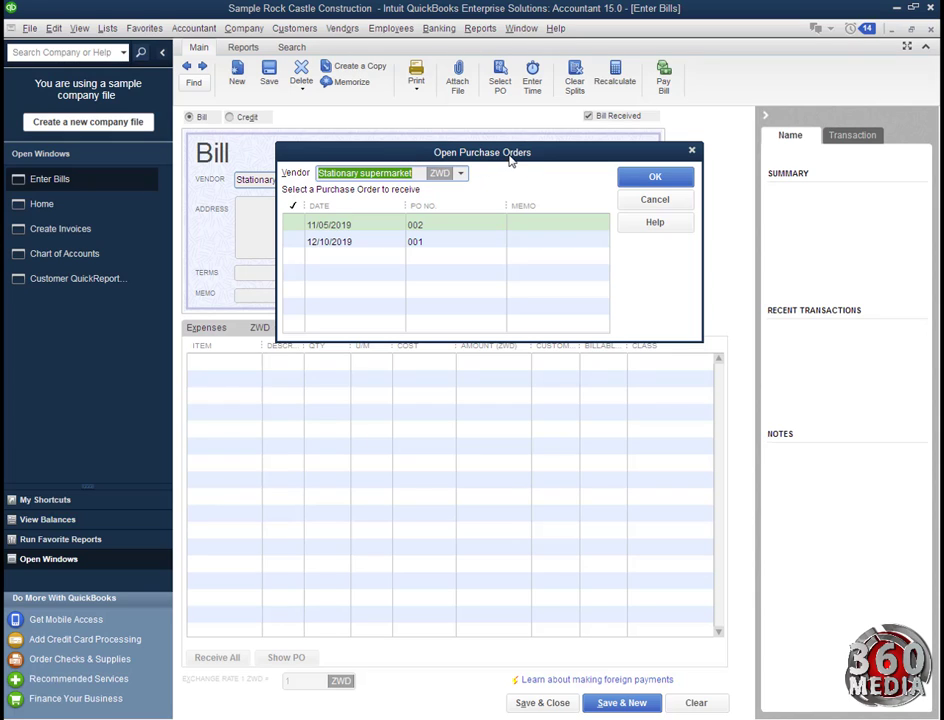
click(295, 227)
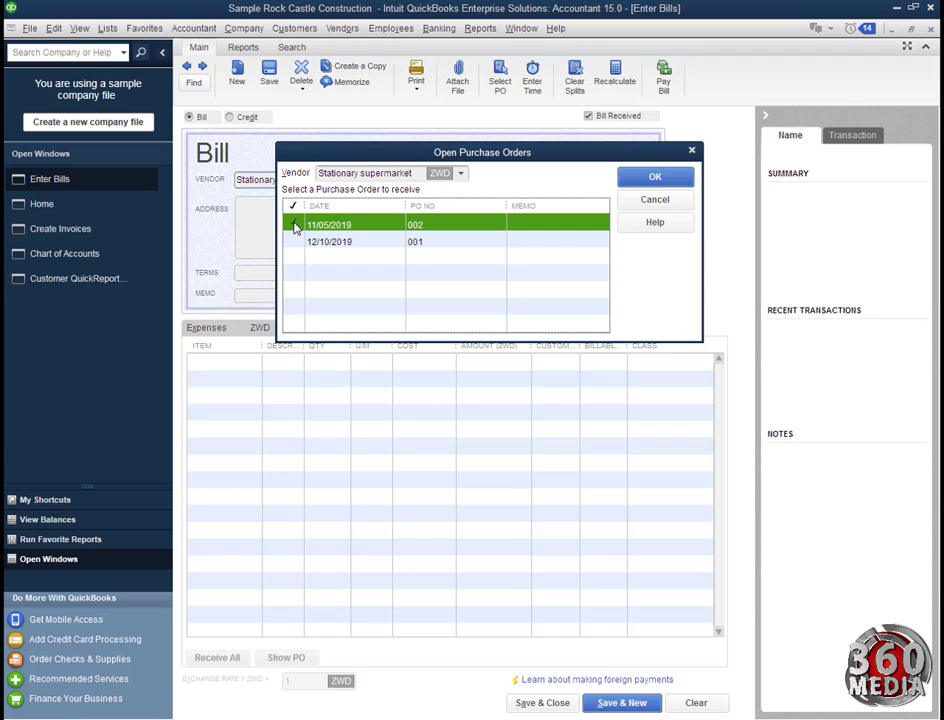
click(626, 181)
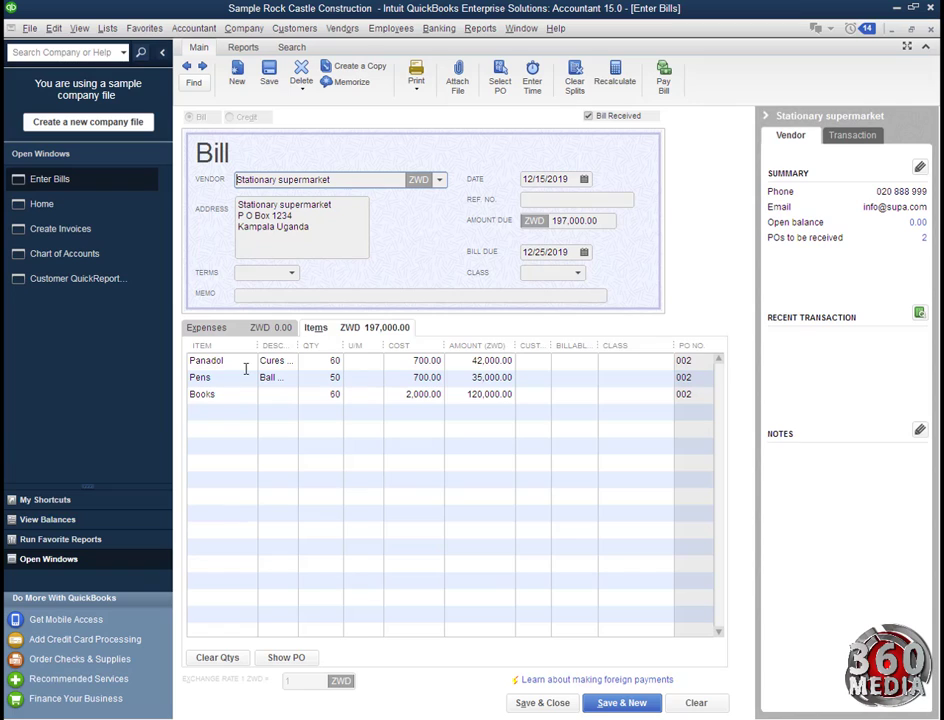
Set the Panadol line to quantity 70 and cost 900, and update the item record with the new cost but not the price.
click(326, 360)
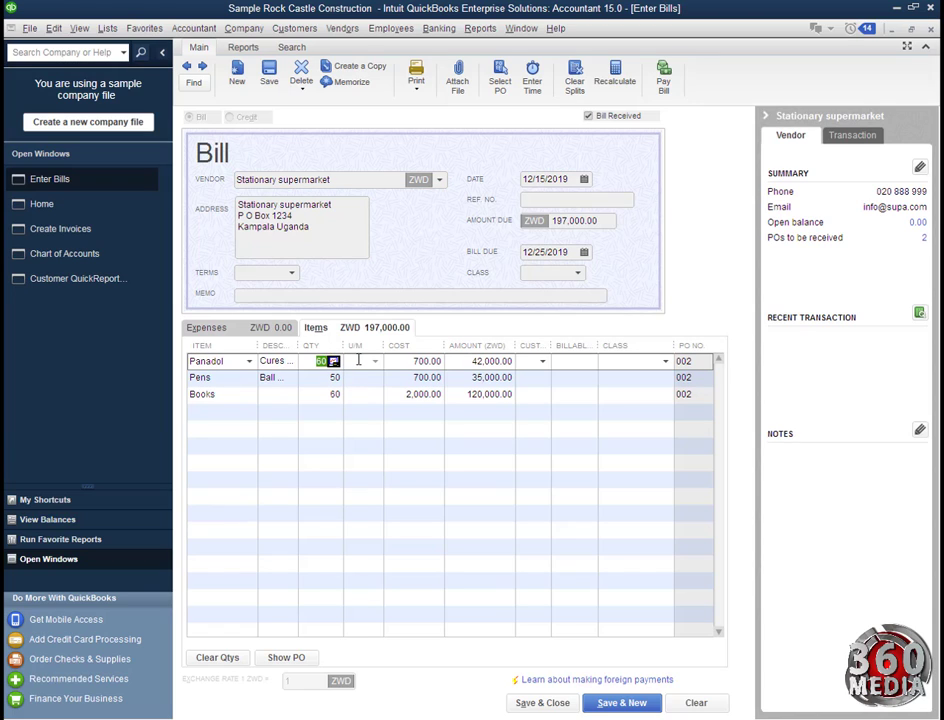
click(413, 362)
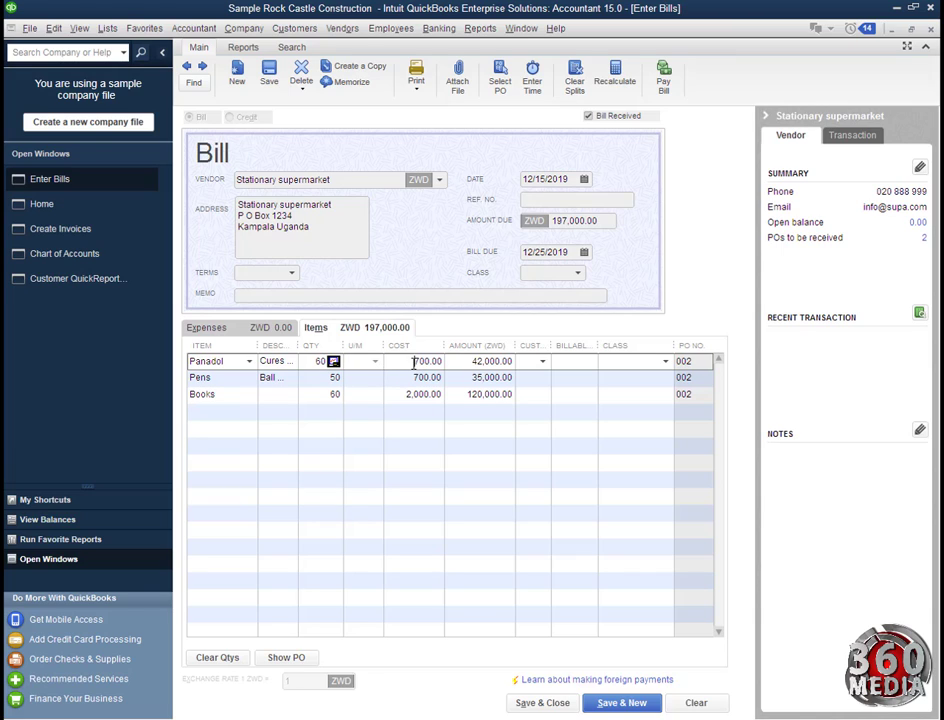
click(314, 364)
drag(314, 362, 321, 364)
text(7)
click(418, 362)
drag(415, 361, 421, 361)
key(Tab)
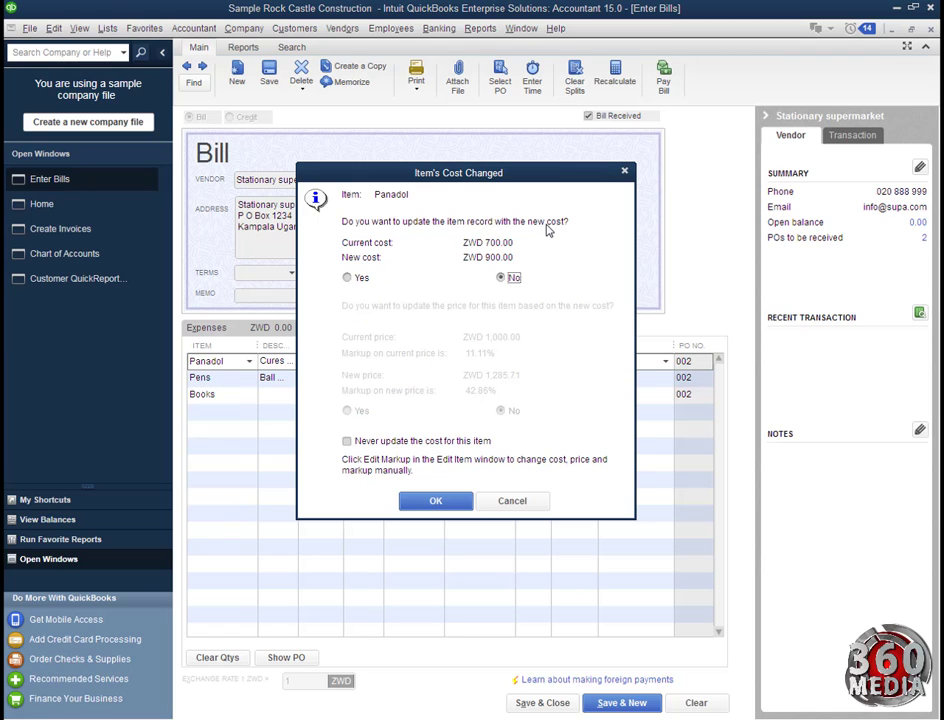
click(358, 279)
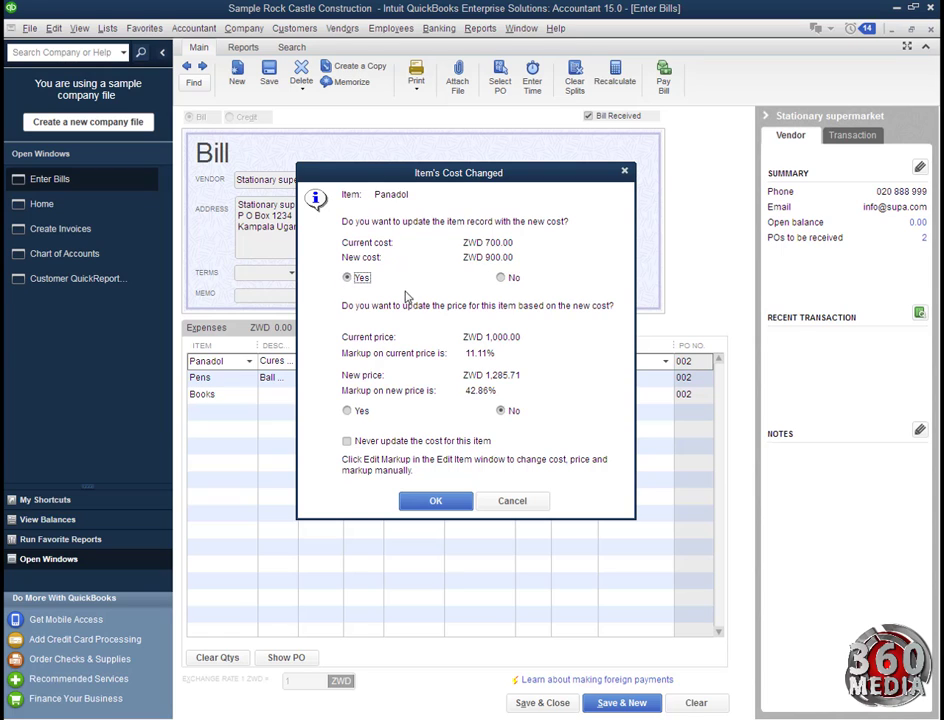
click(436, 501)
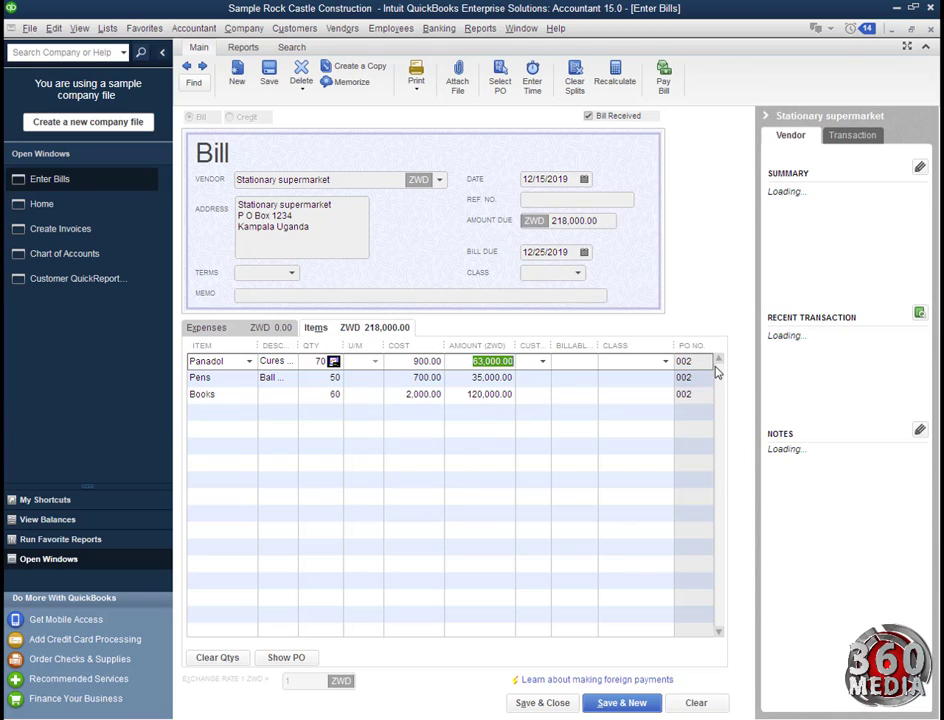
click(585, 180)
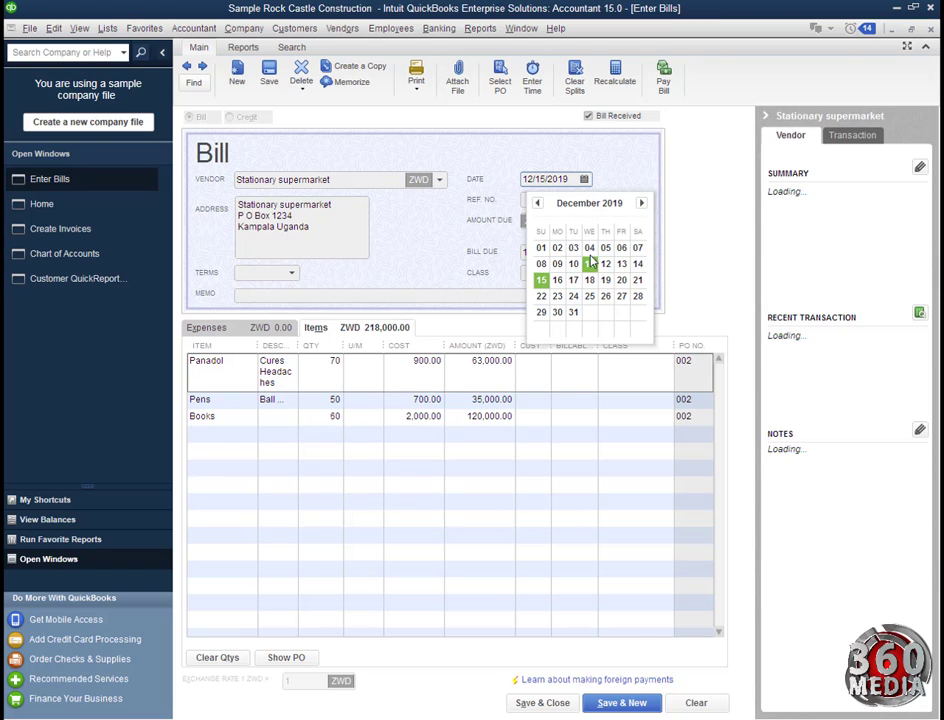
click(625, 172)
click(546, 202)
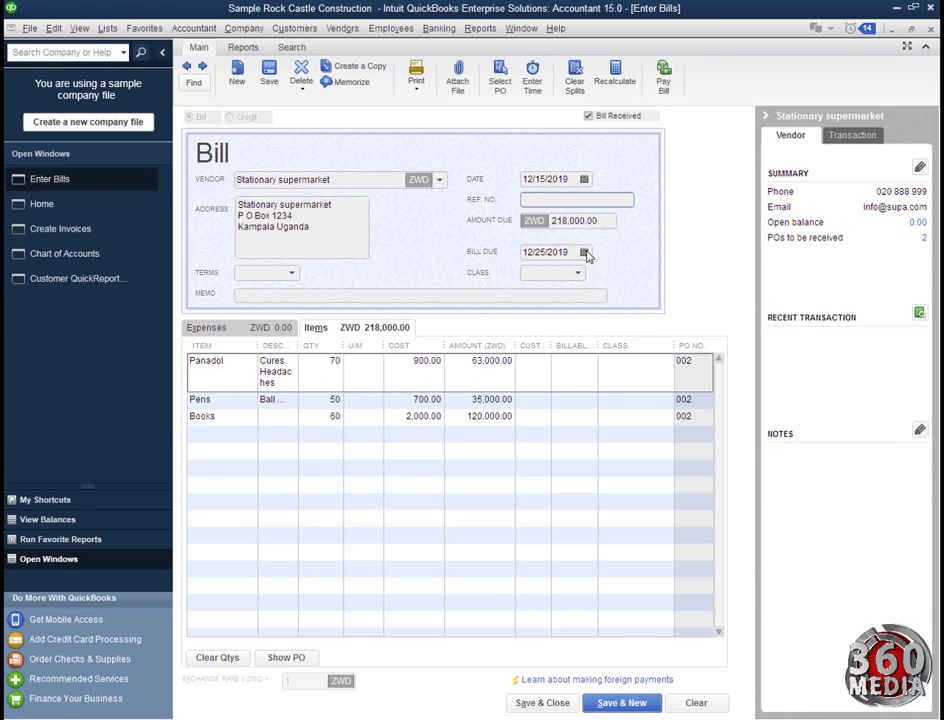
click(585, 253)
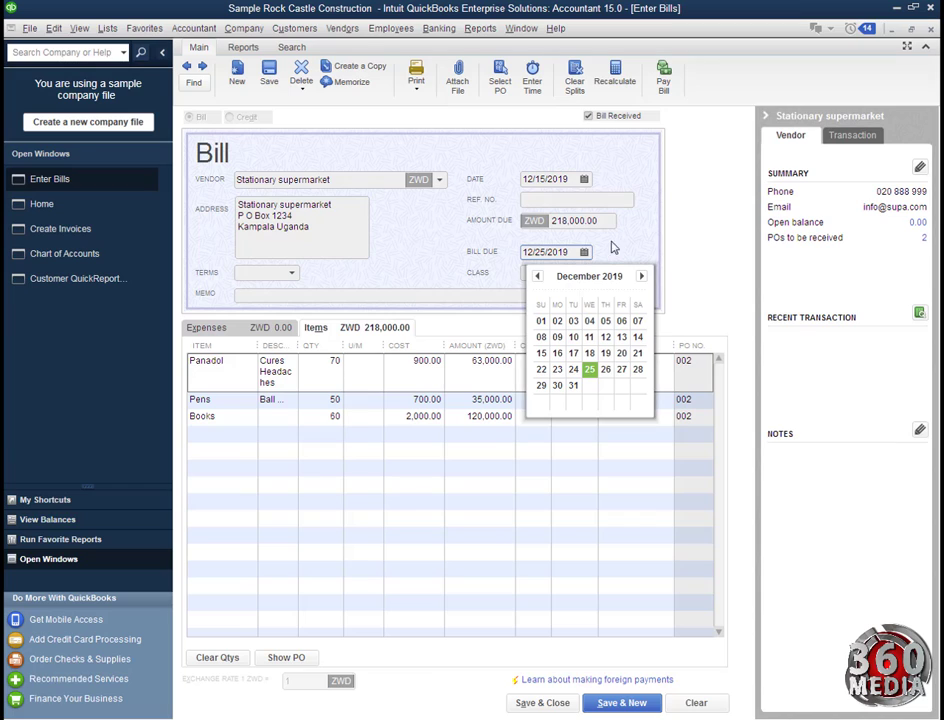
click(585, 253)
click(579, 275)
click(578, 276)
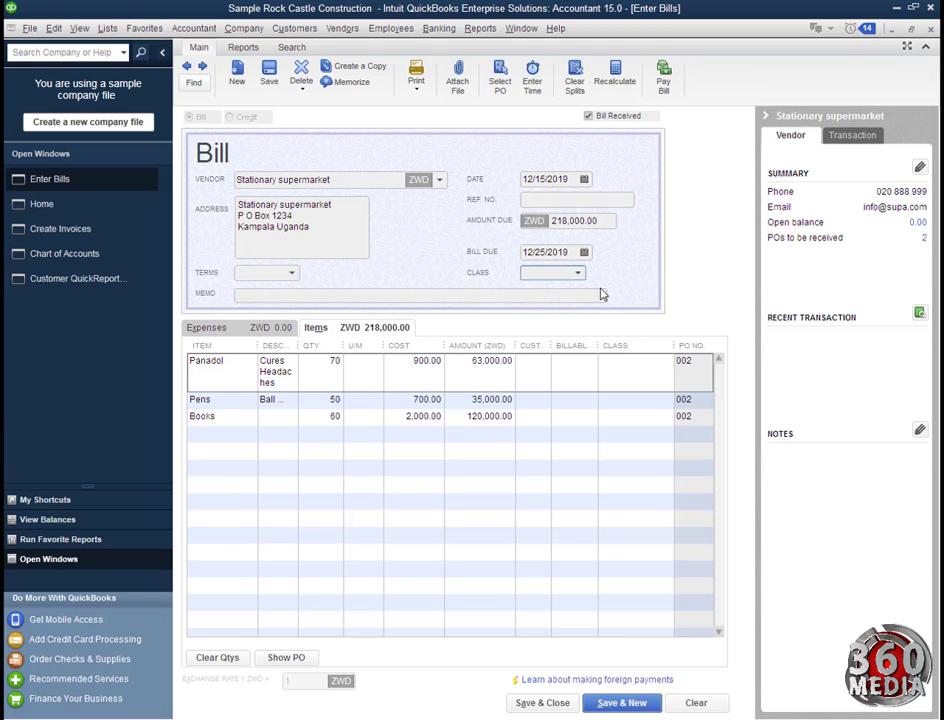
Save the Stationary supermarket bill and start a new blank bill.
click(232, 433)
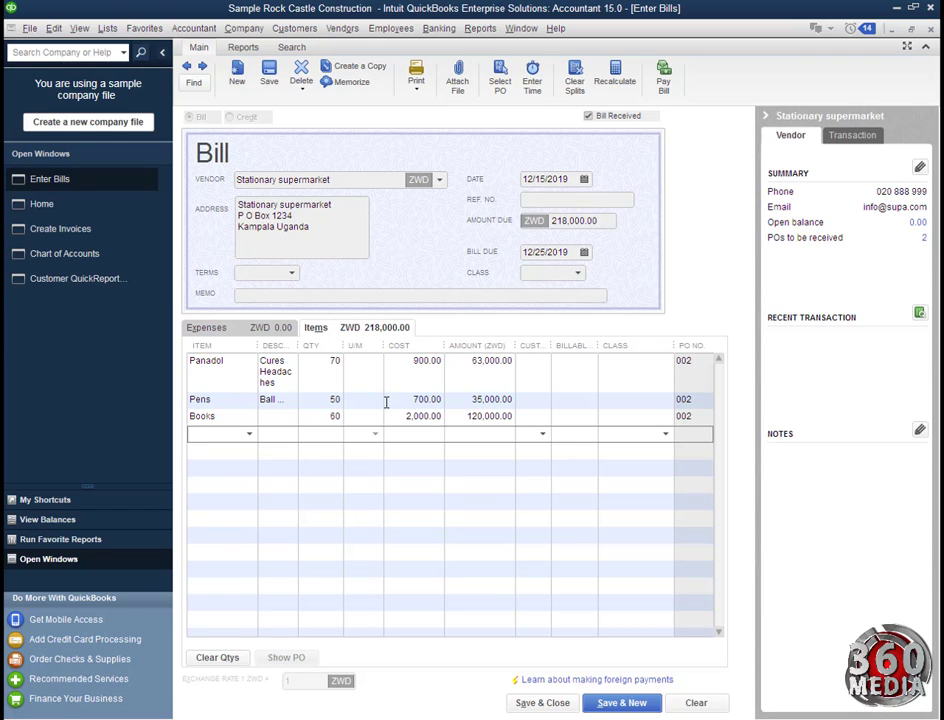
text(Staples)
key(Return)
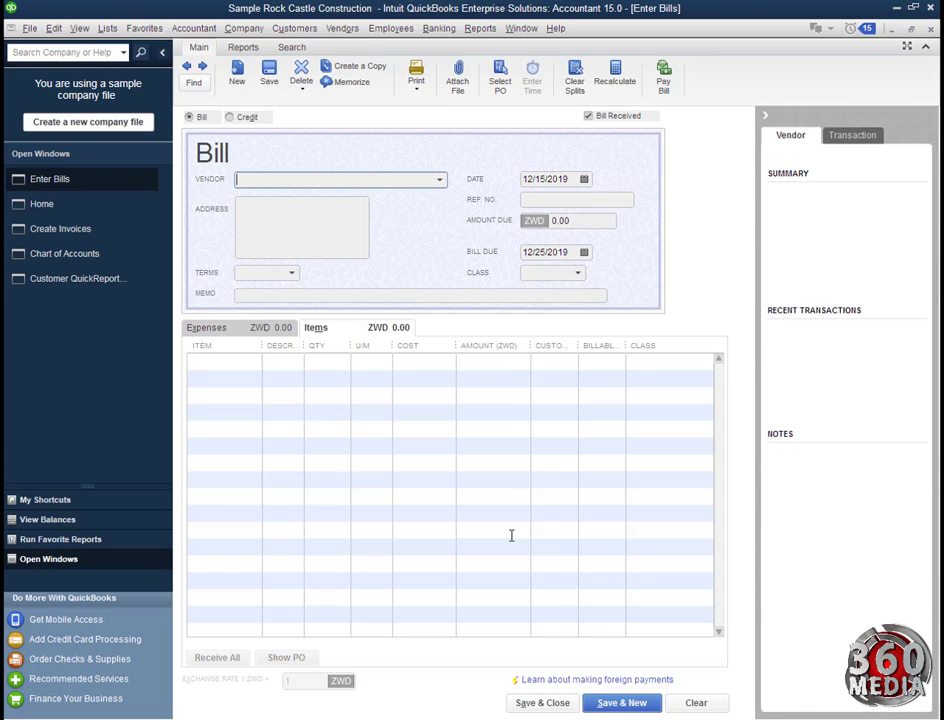
Search the item list for "pana" and open the Panadol item record.
click(42, 204)
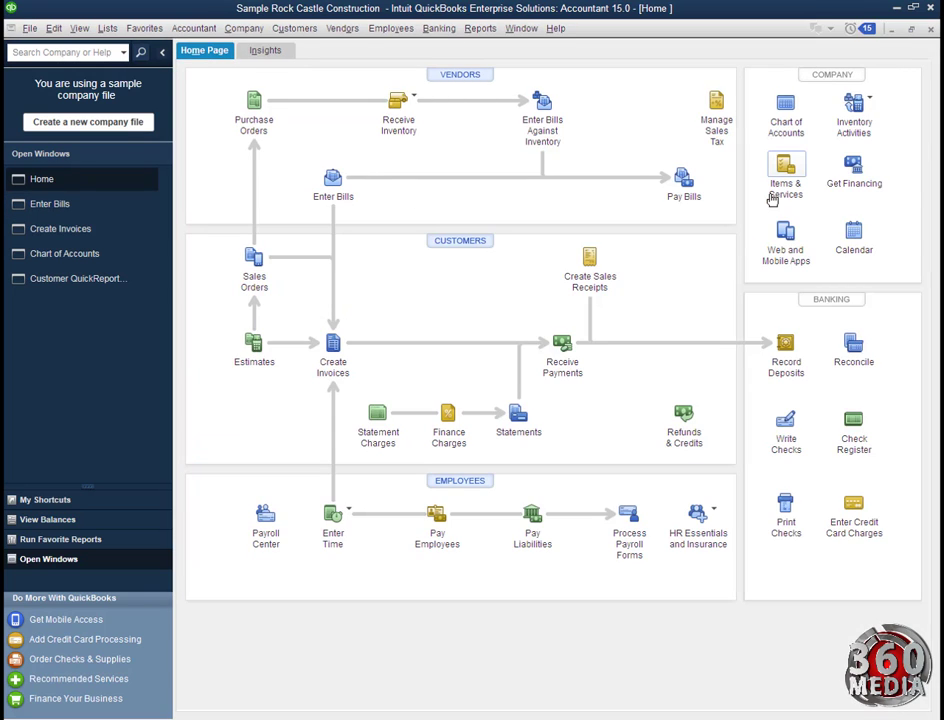
click(773, 200)
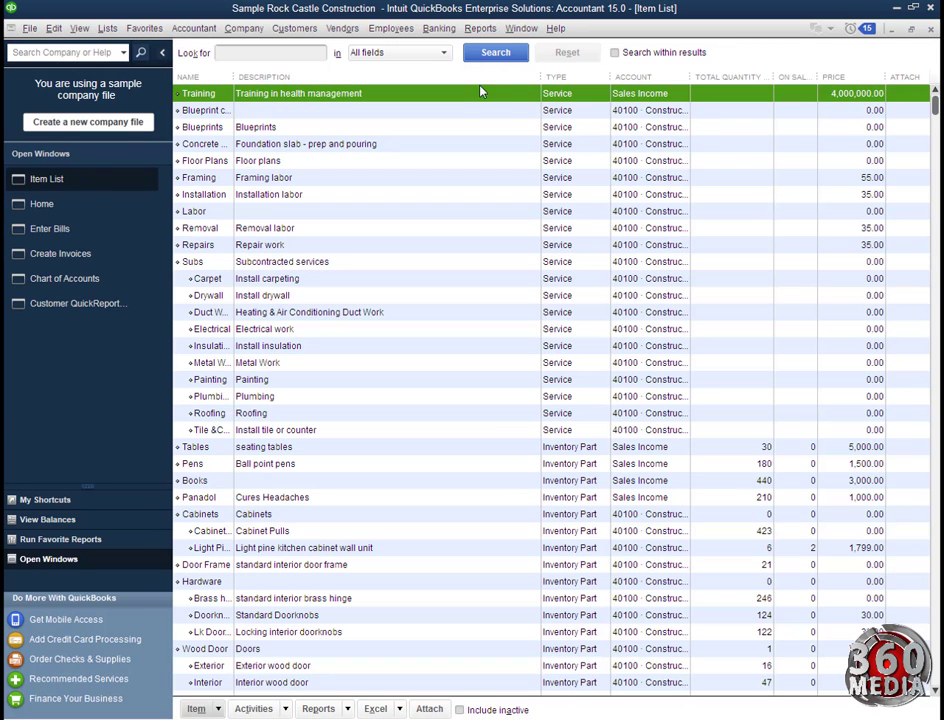
click(283, 51)
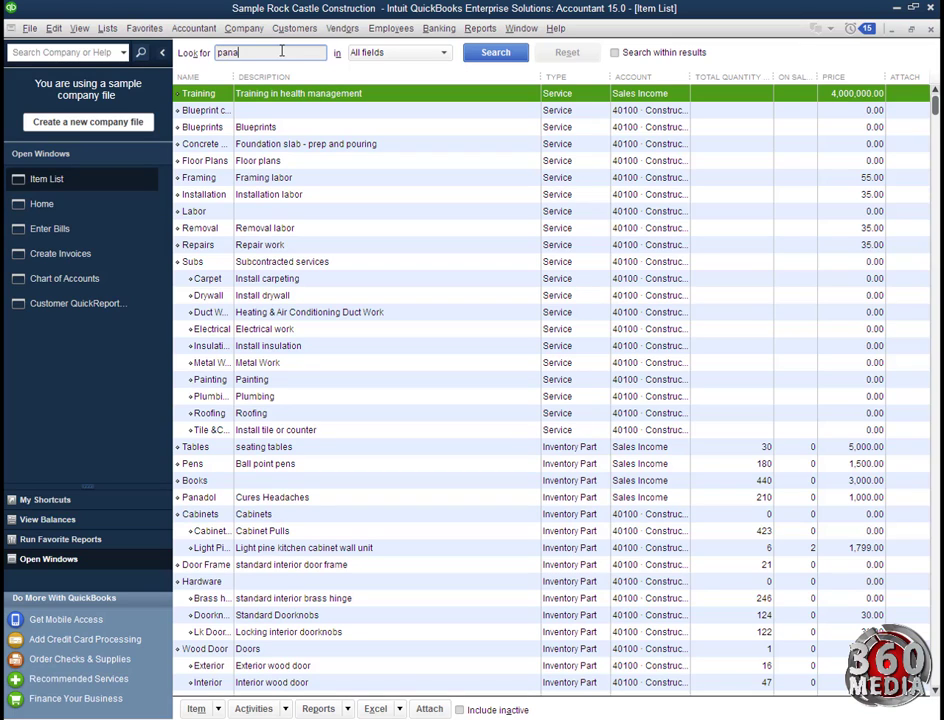
key(Return)
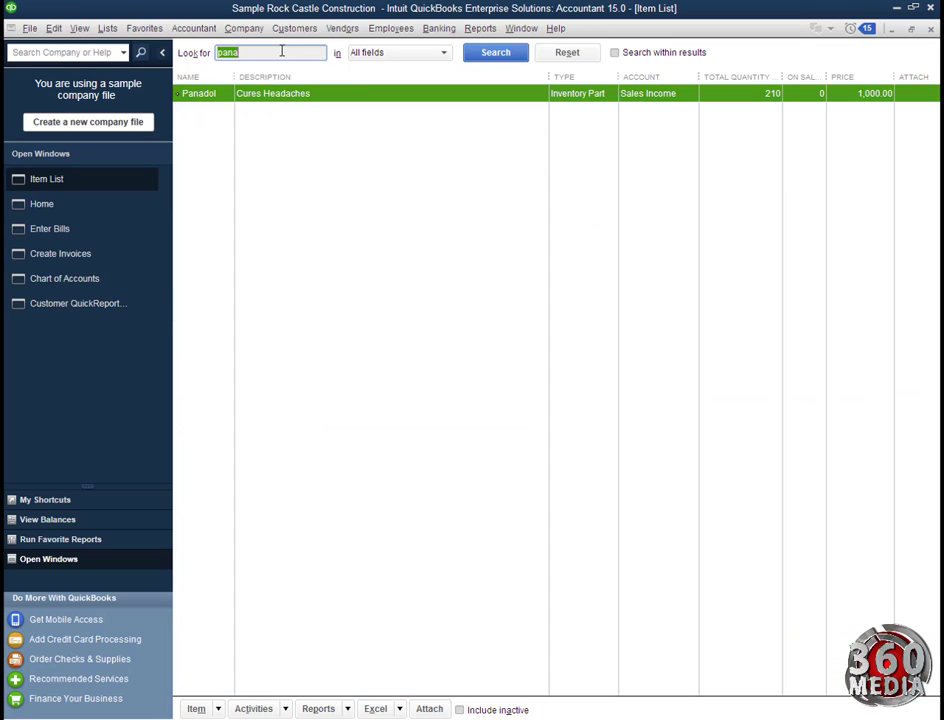
double_click(756, 99)
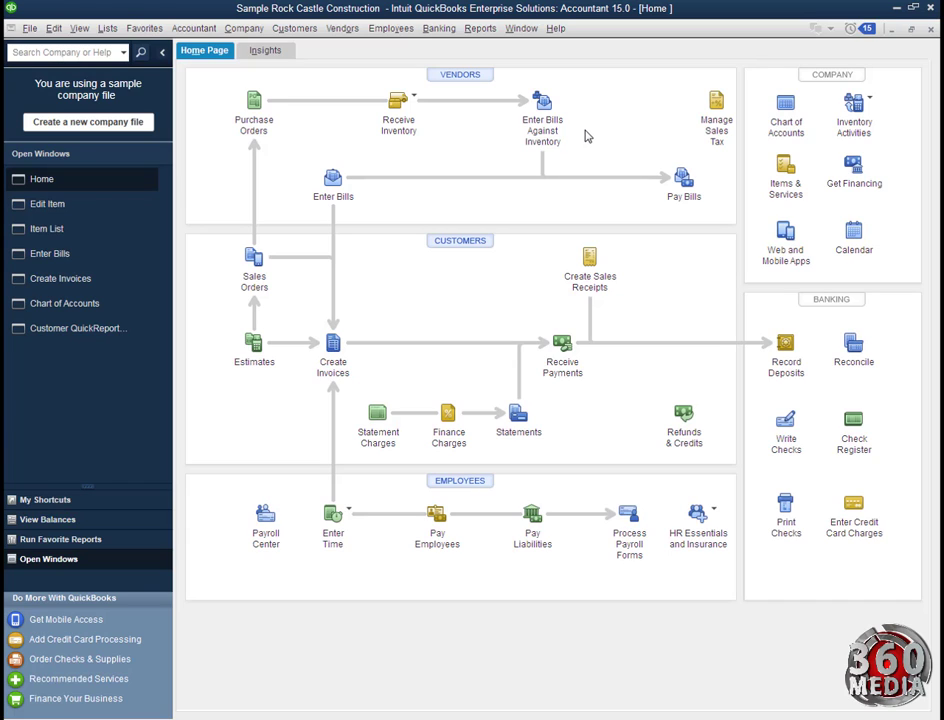
Open the bills awaiting payment and select the Stationary supermarket bill due 12/25/2019.
click(681, 183)
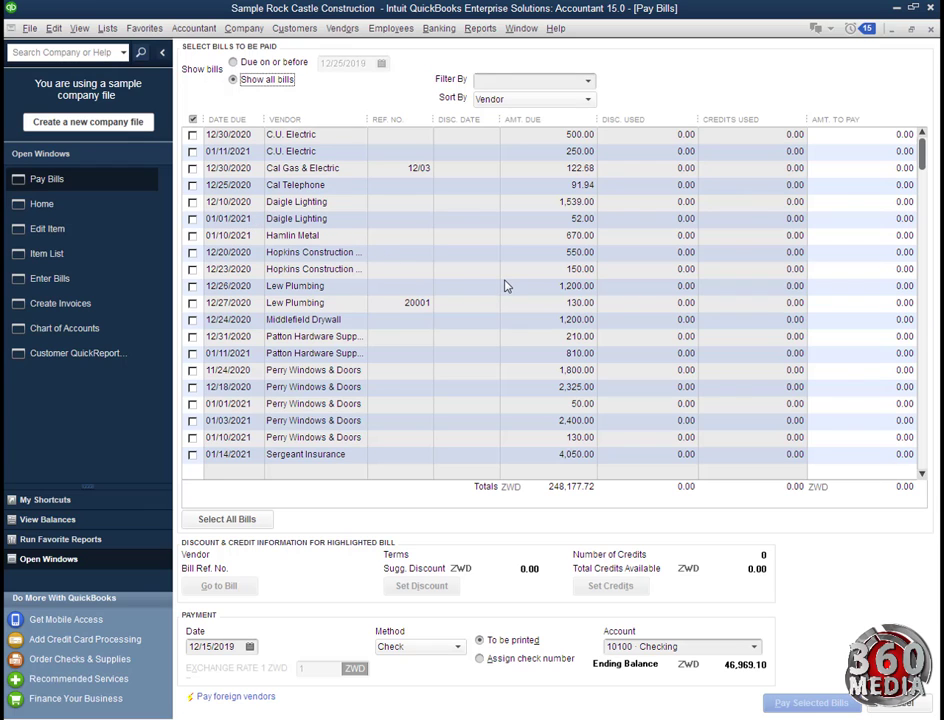
scroll(505, 286, down, 3)
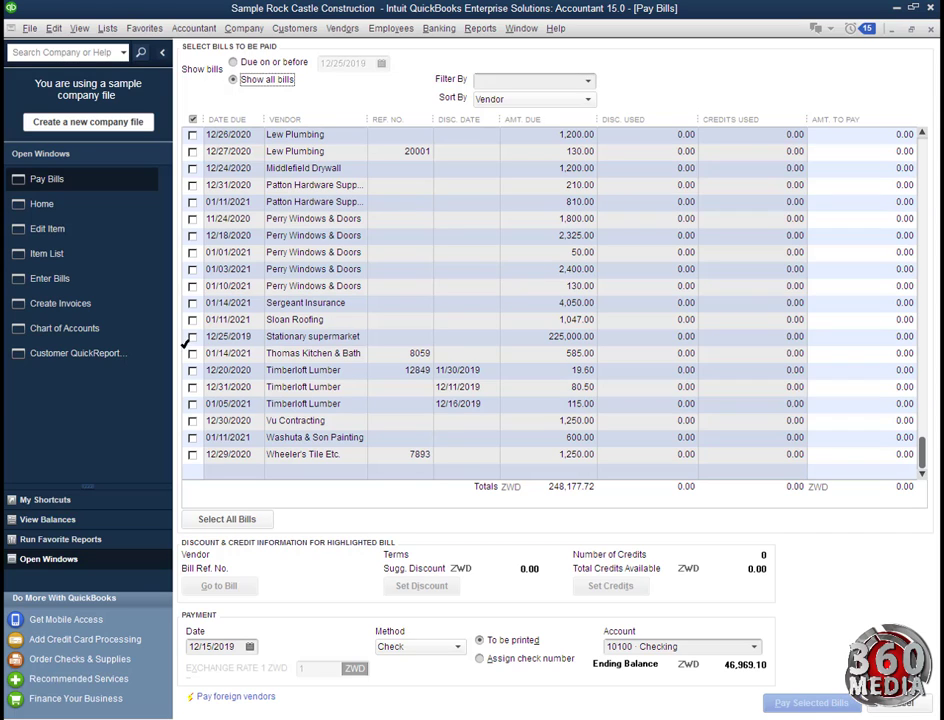
click(192, 337)
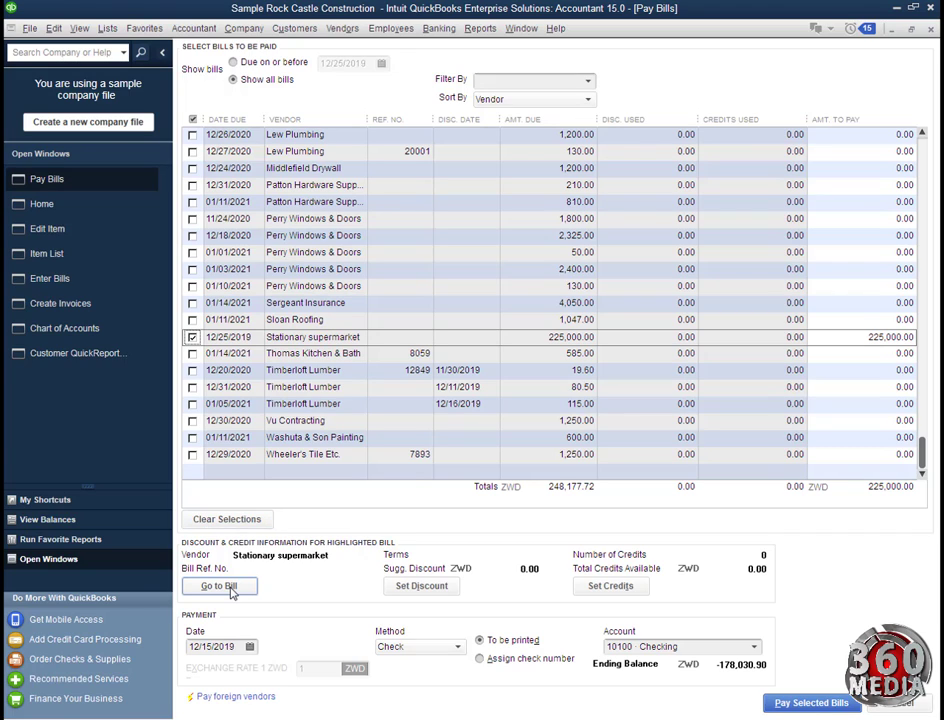
Set the bill payment date to 12/18/2019, keep Check as the method, and pay from the Crane Bank account, keeping all bills shown.
click(250, 646)
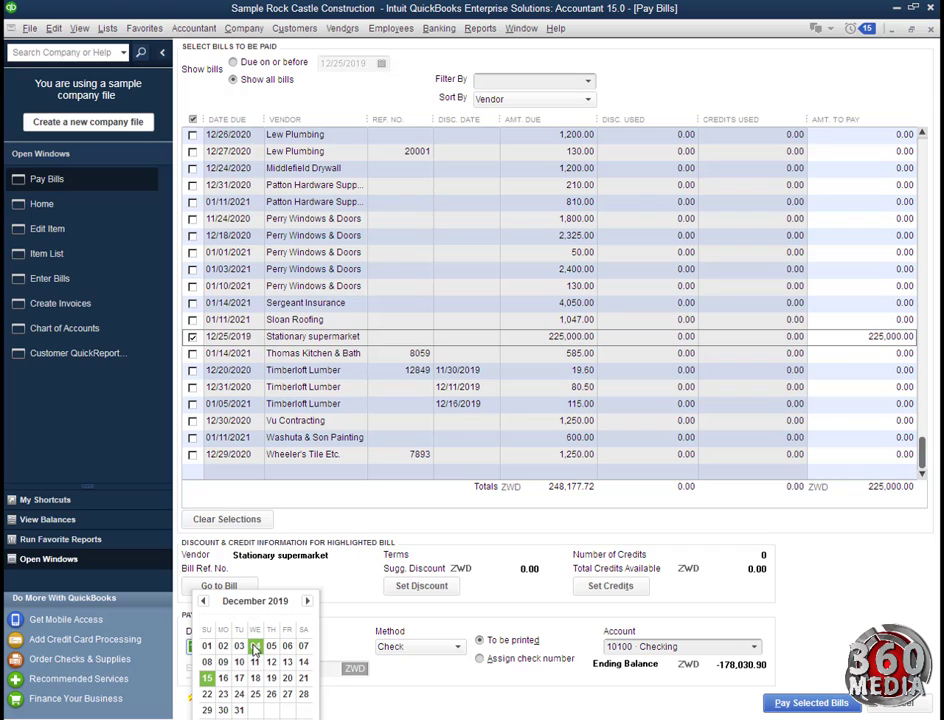
click(254, 678)
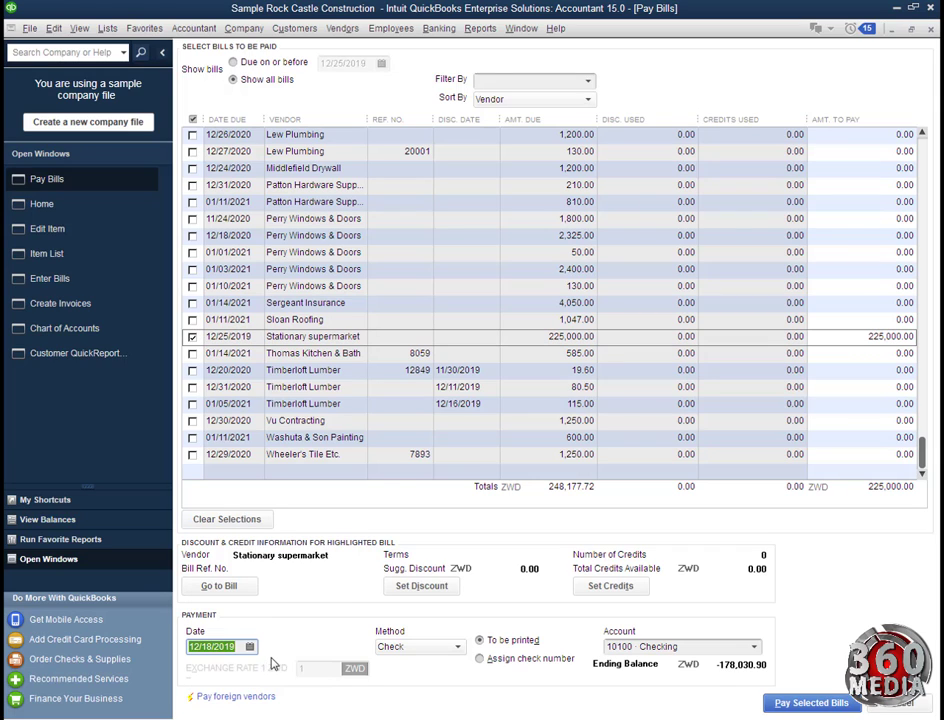
click(458, 647)
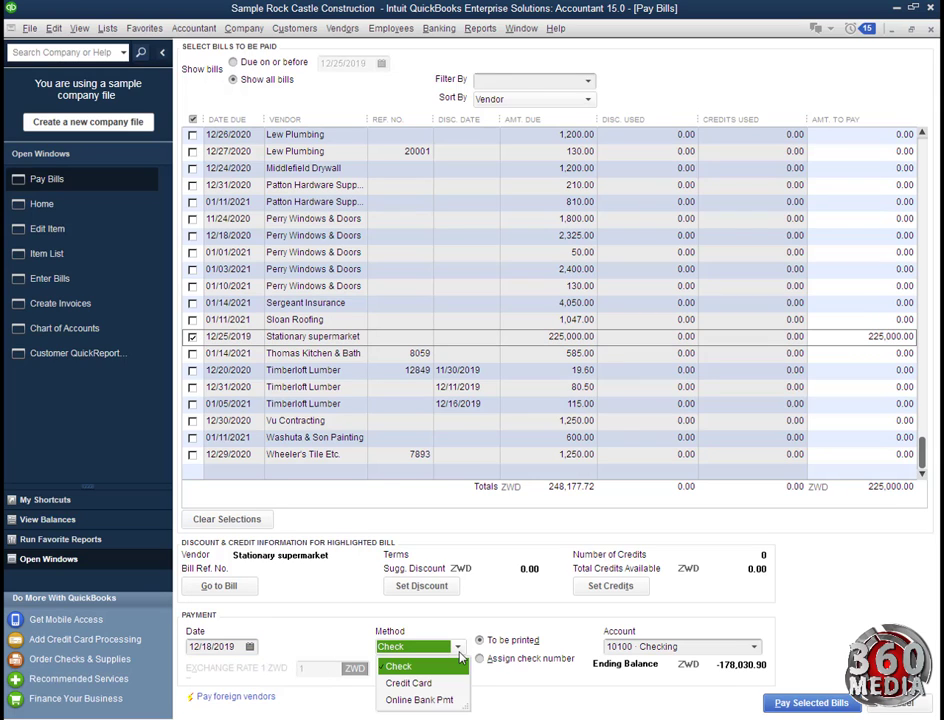
click(460, 652)
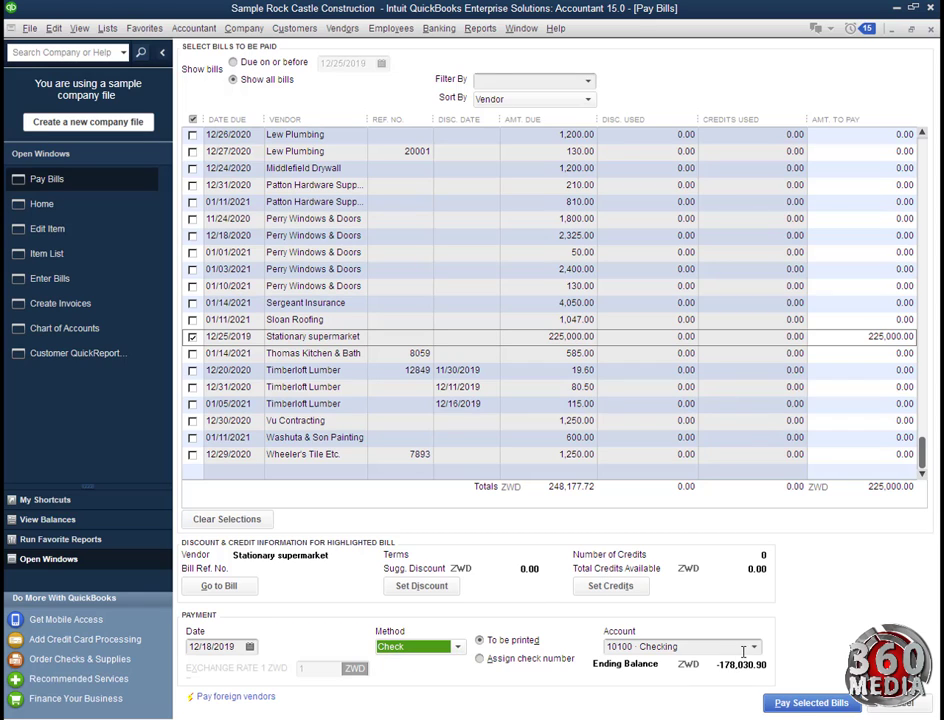
click(754, 648)
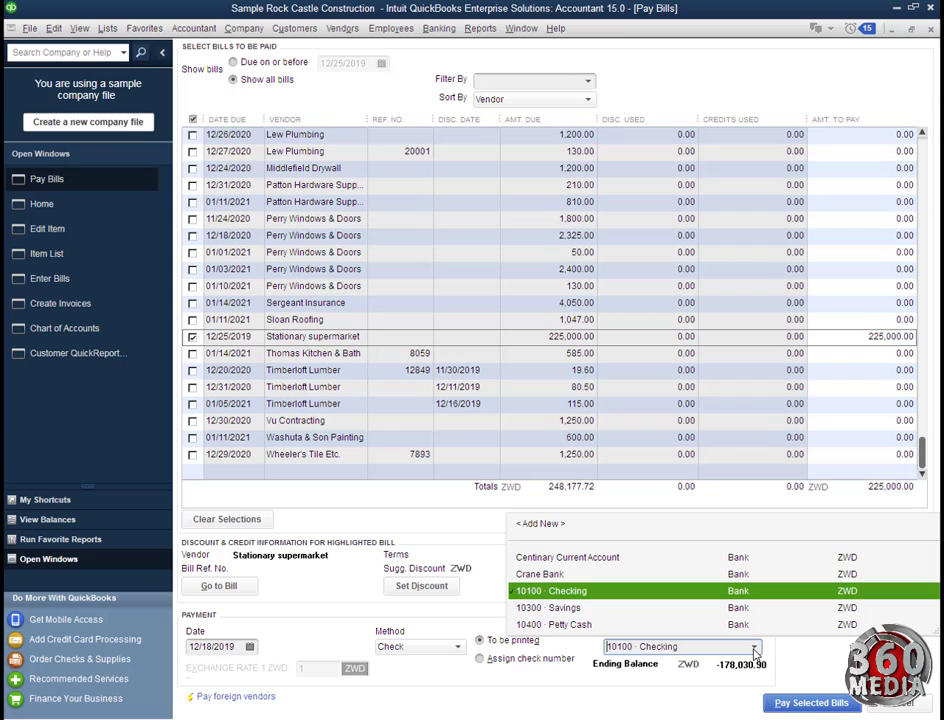
click(620, 574)
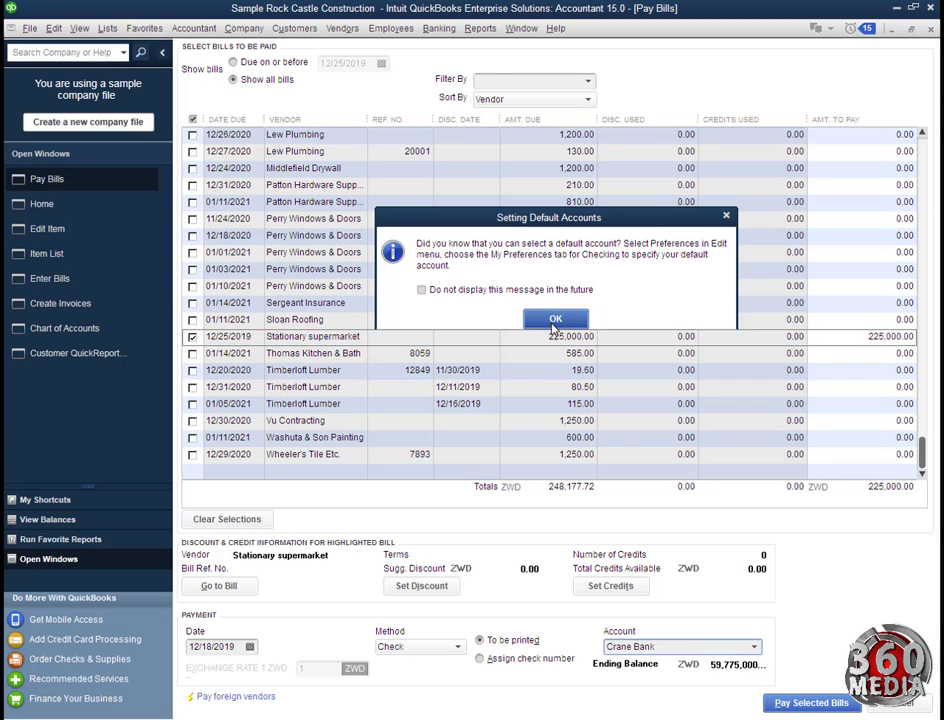
click(555, 318)
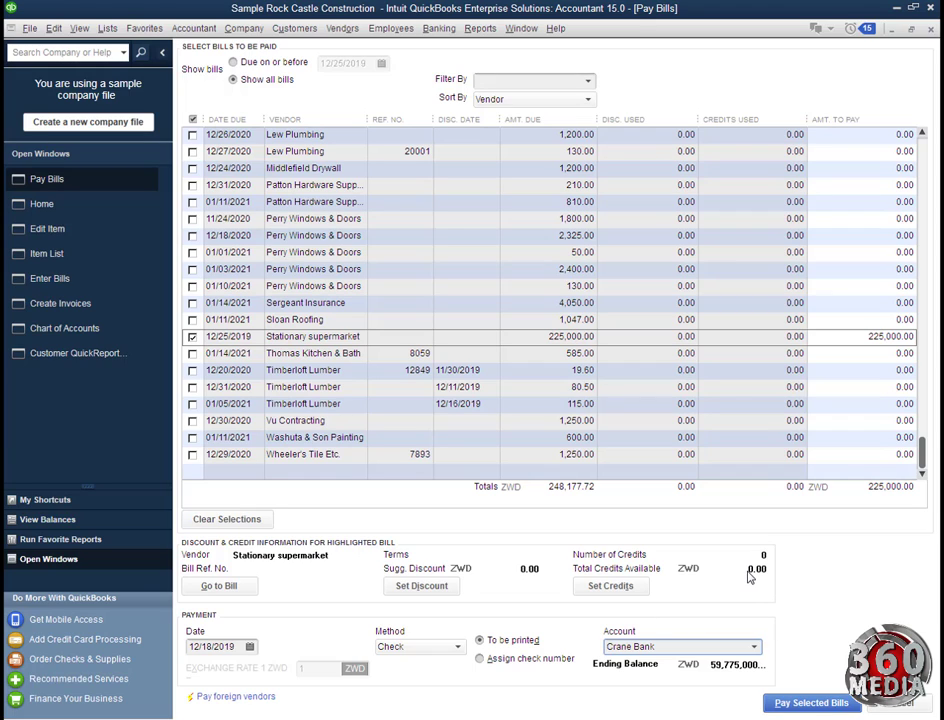
click(233, 63)
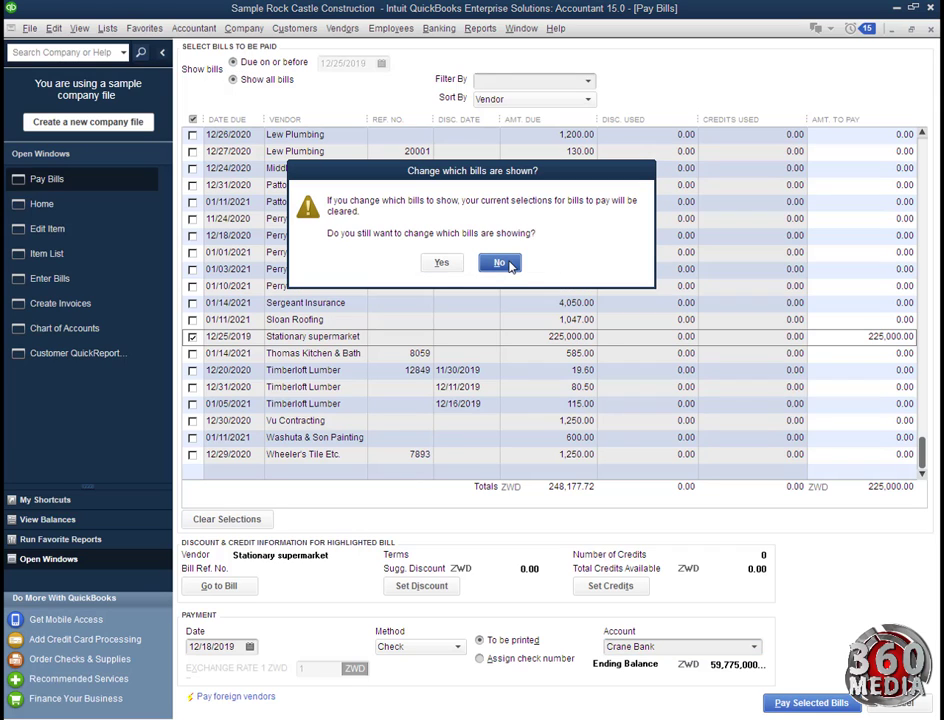
click(499, 263)
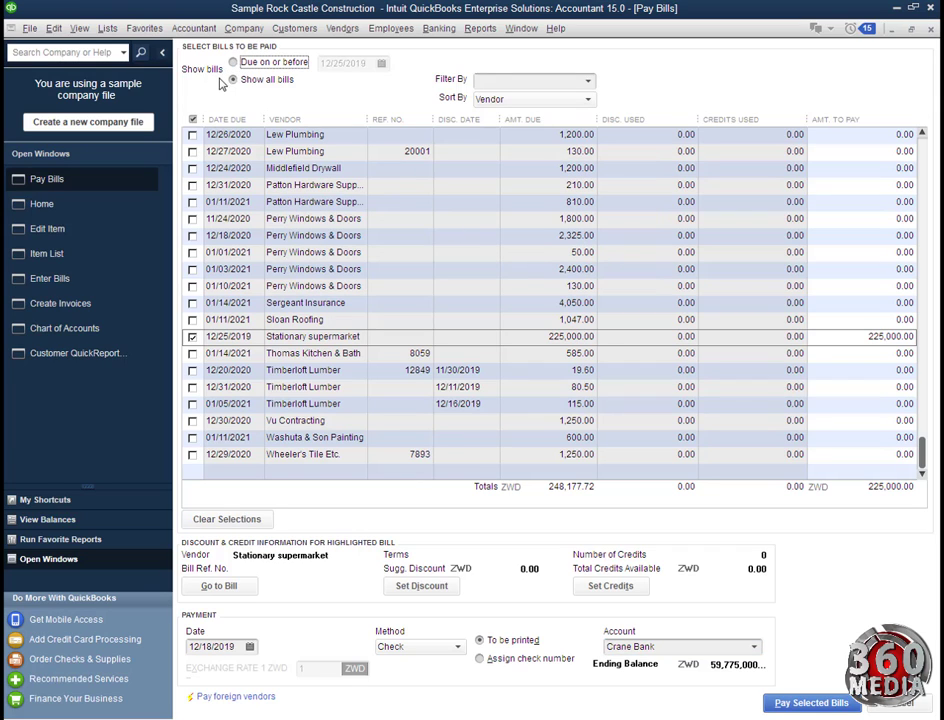
Filter the bills to the vendor A Cheung Limited, accepting that the current bill selection is cleared.
click(587, 82)
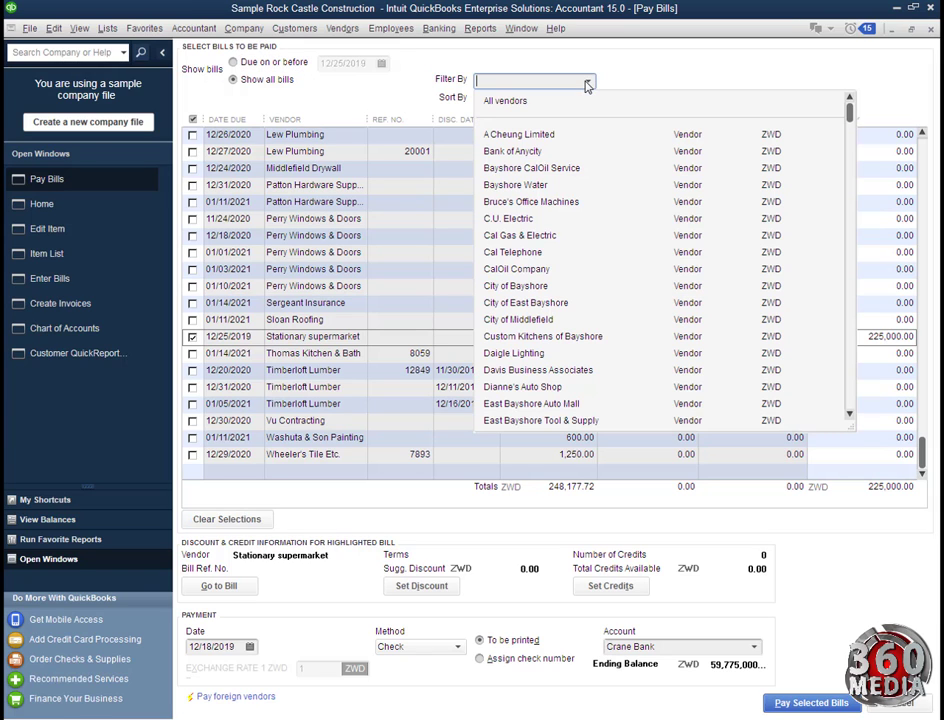
click(535, 136)
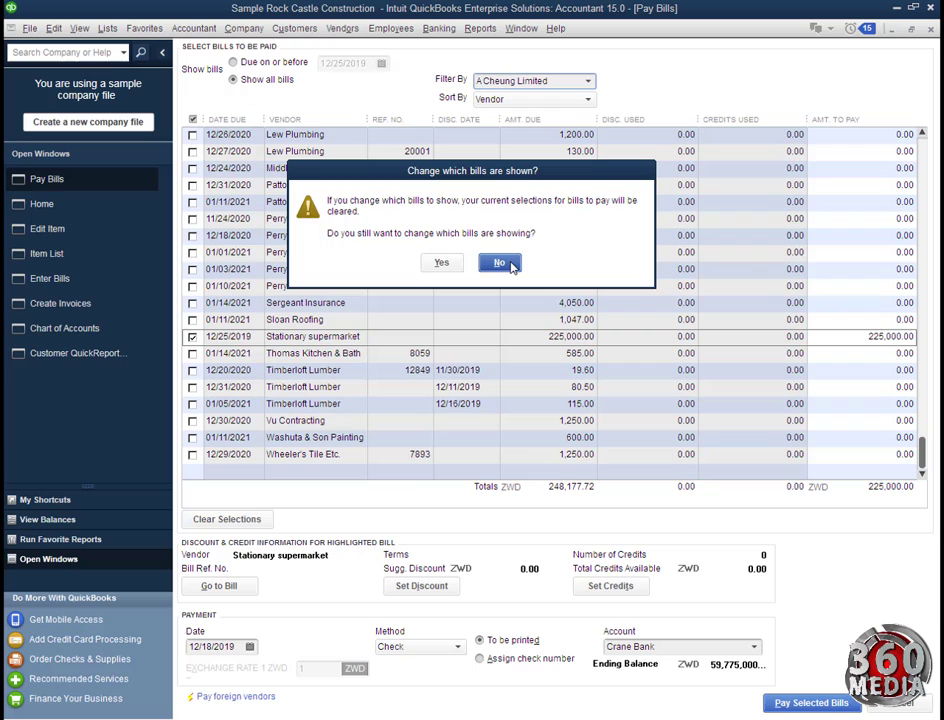
click(443, 263)
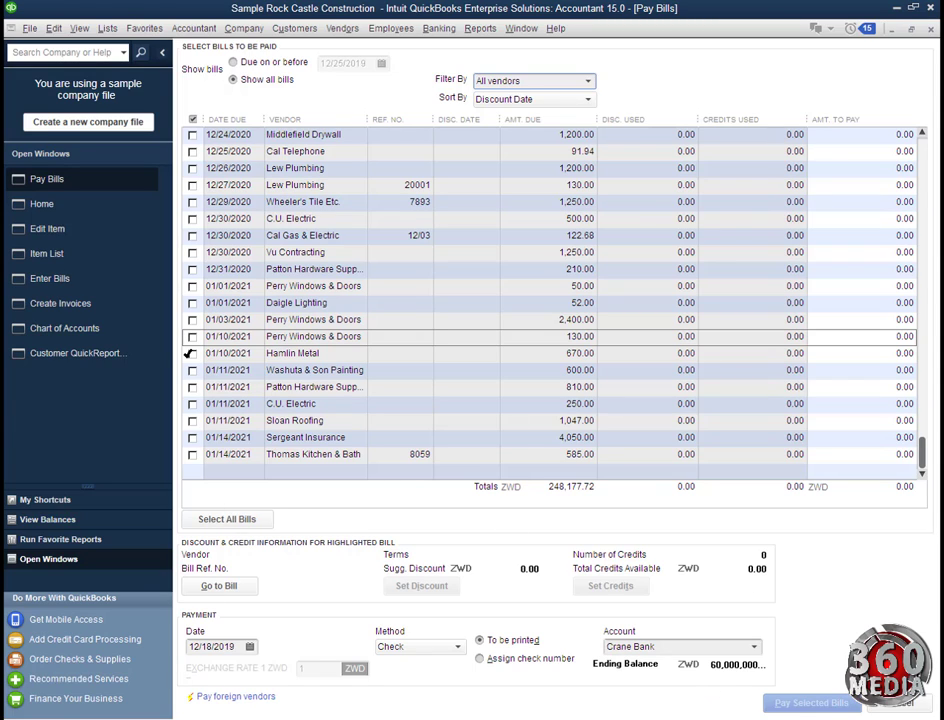
Select and pay the Hamlin Metal bill due 01/10/2021, reopen the bill payment window for more bills, and close it.
click(193, 354)
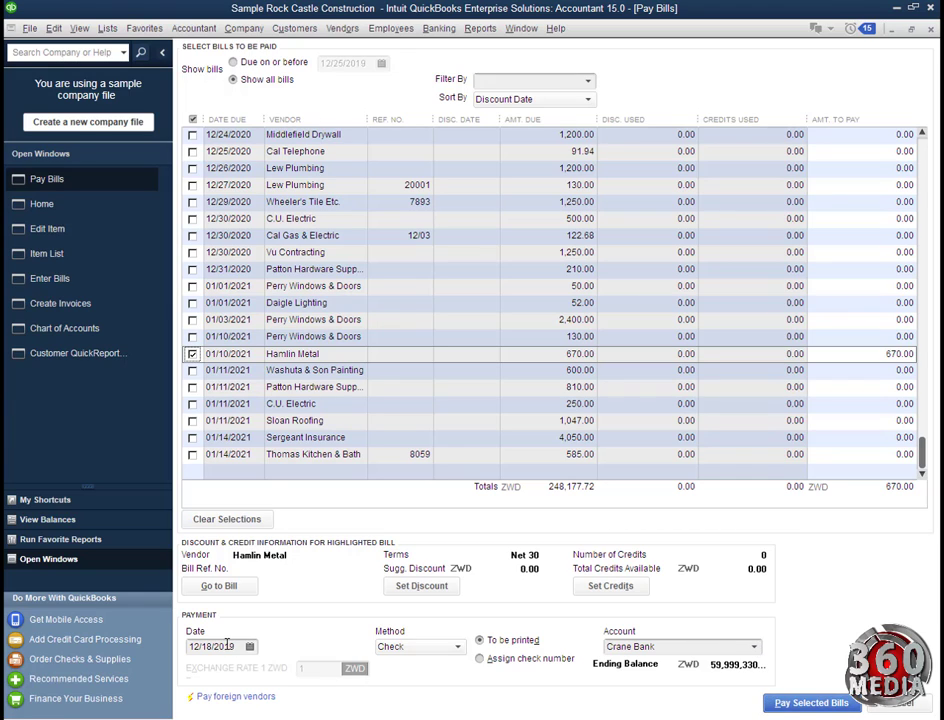
click(829, 704)
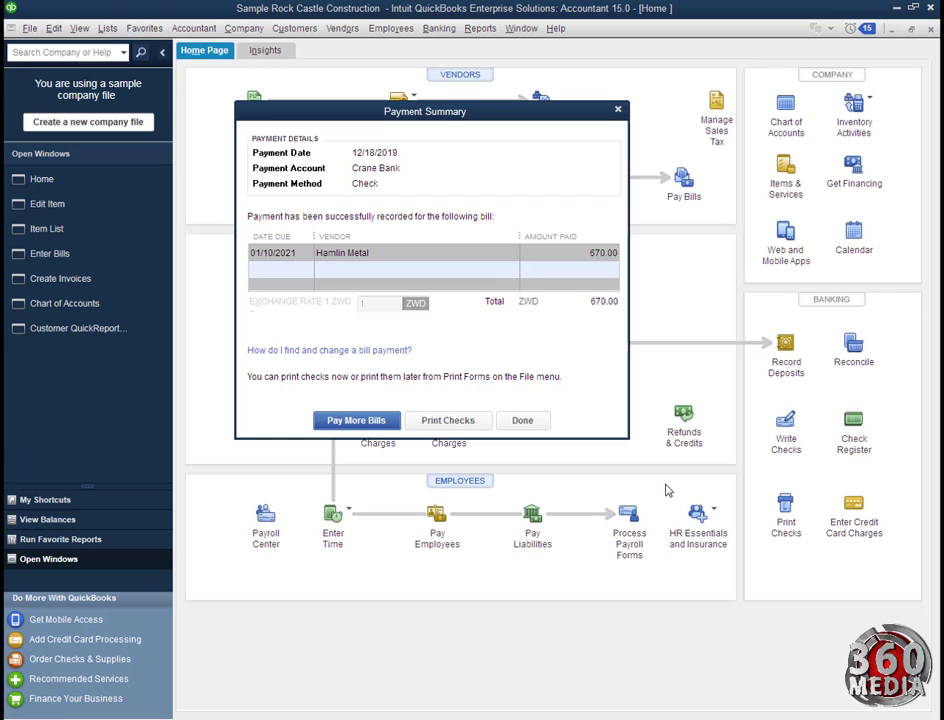
click(356, 420)
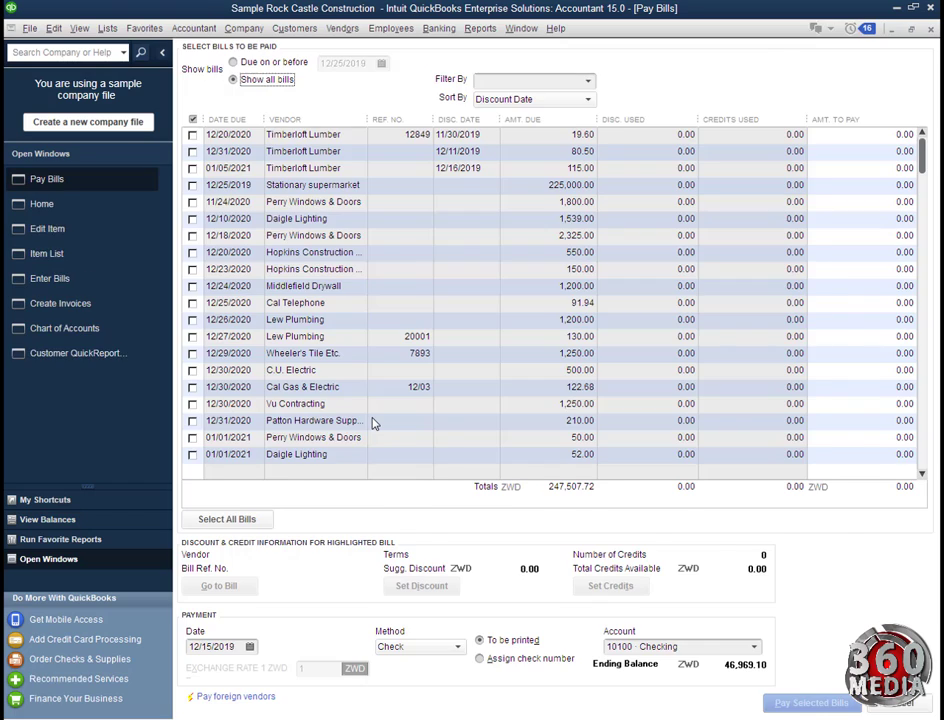
key(Escape)
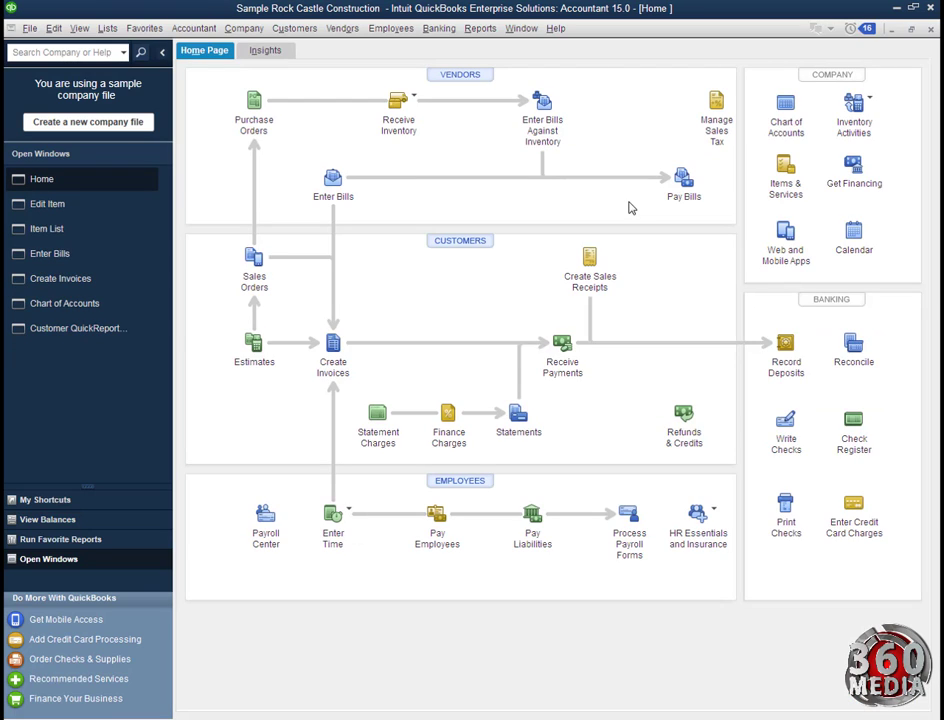